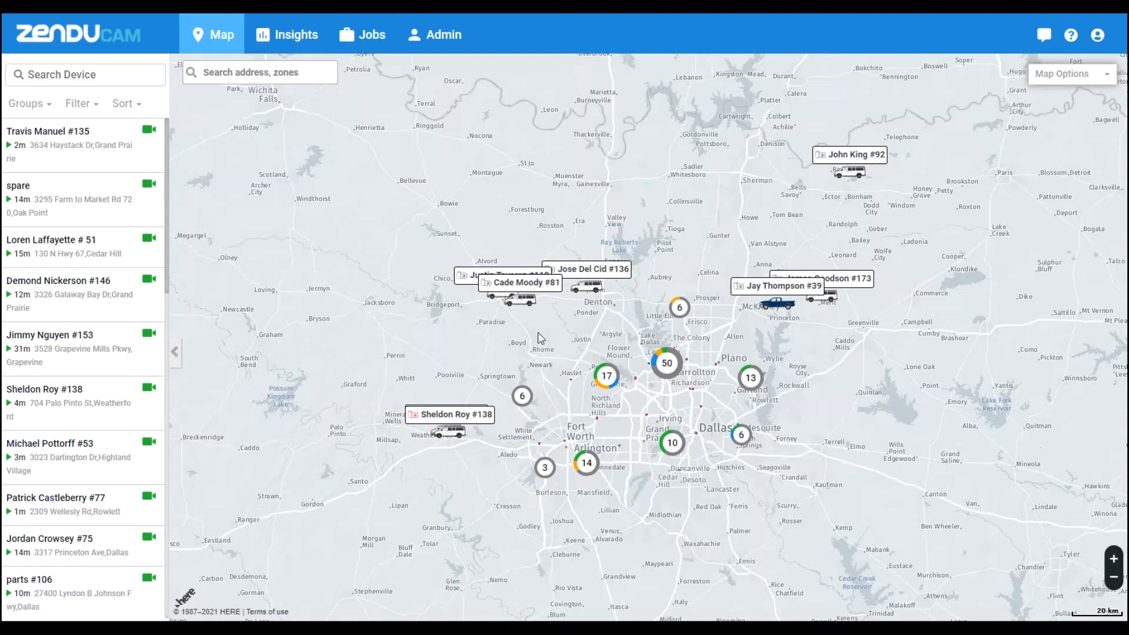
Start a new rule in the administration's Rules section and name it Test.
left_click(437, 44)
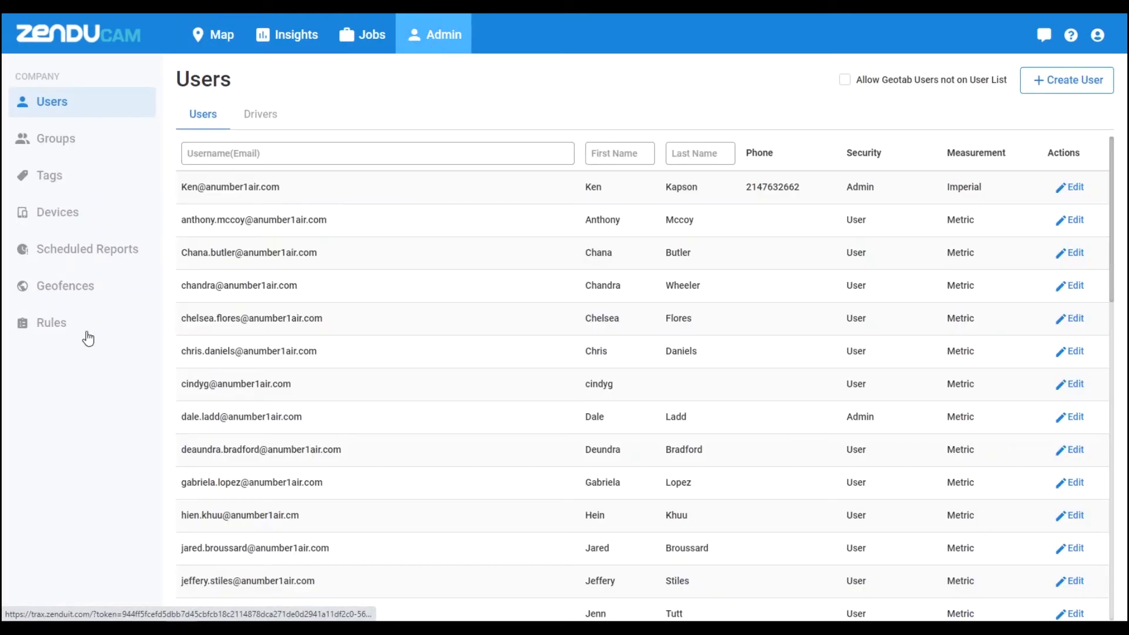
left_click(52, 329)
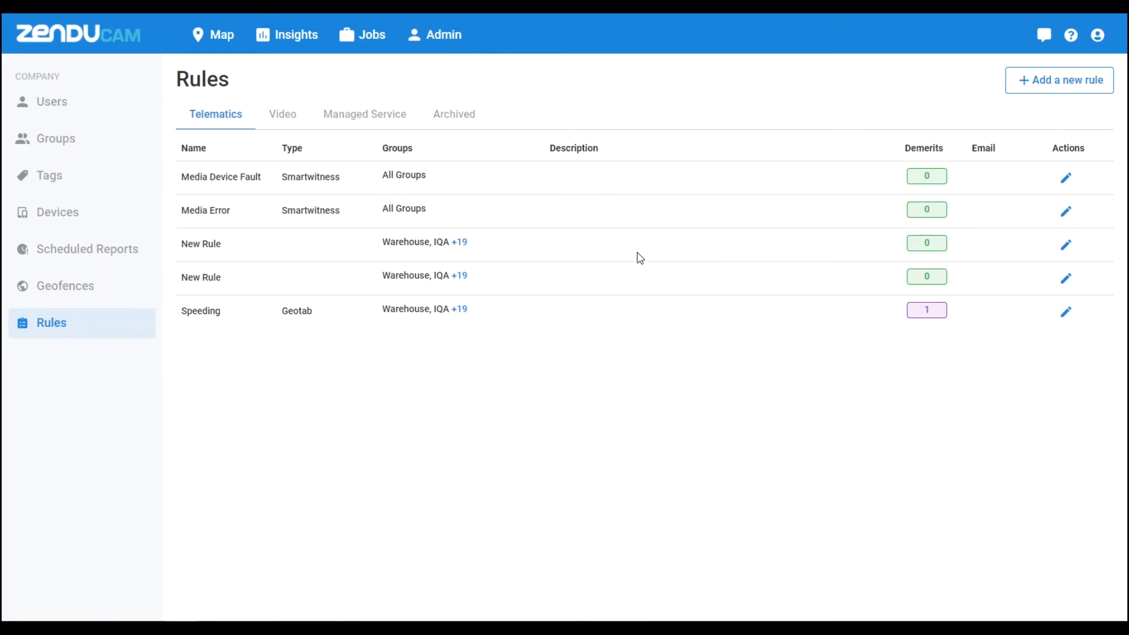
left_click(1035, 82)
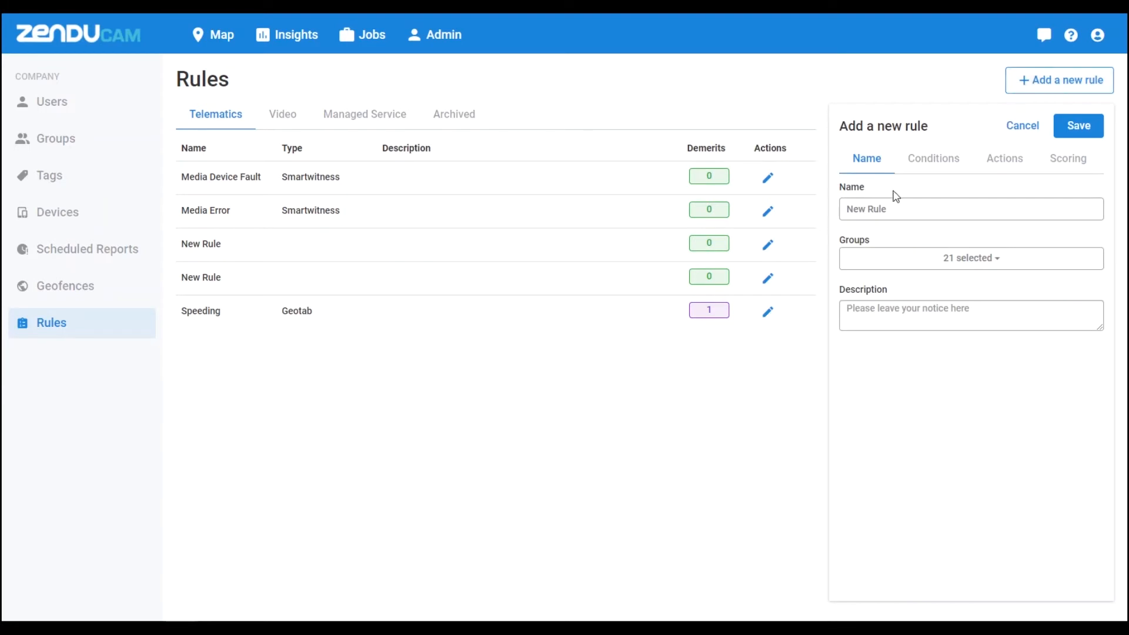
key("BackSpace")
type("Test")
Limit the rule's groups to Warehouse by clearing all selected groups and choosing only that one.
left_click(955, 258)
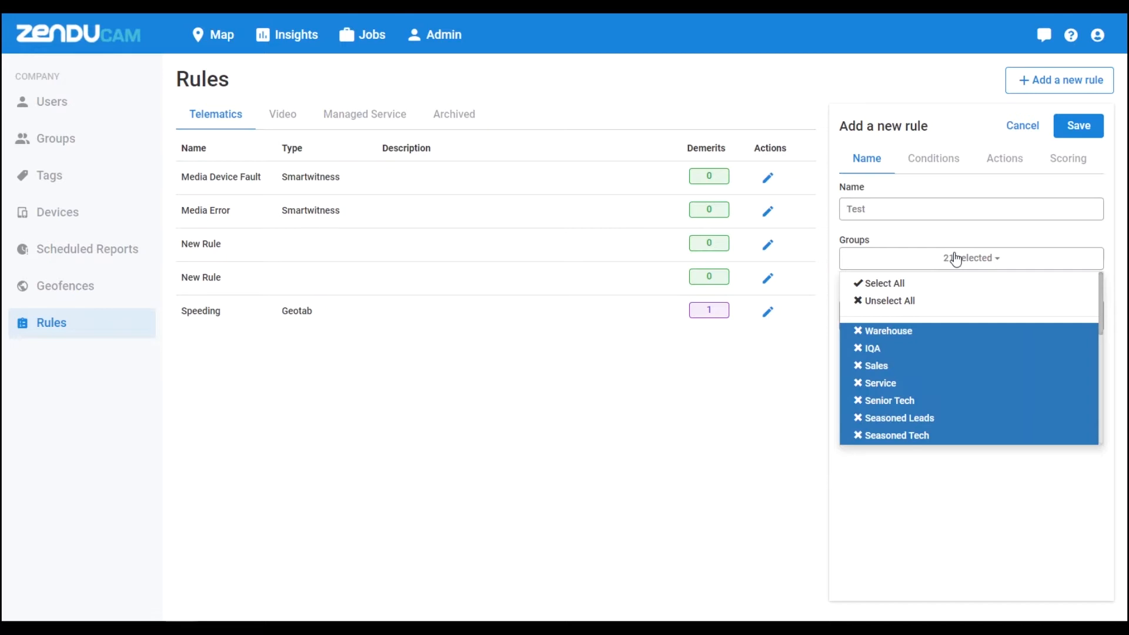
left_click(866, 314)
left_click(870, 370)
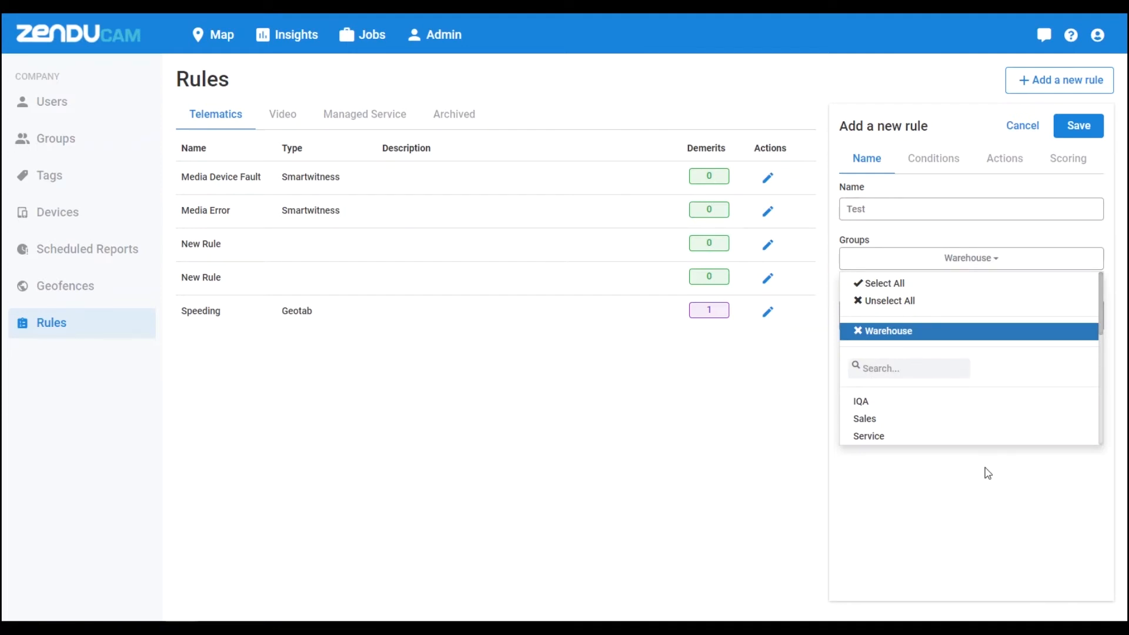
left_click(976, 497)
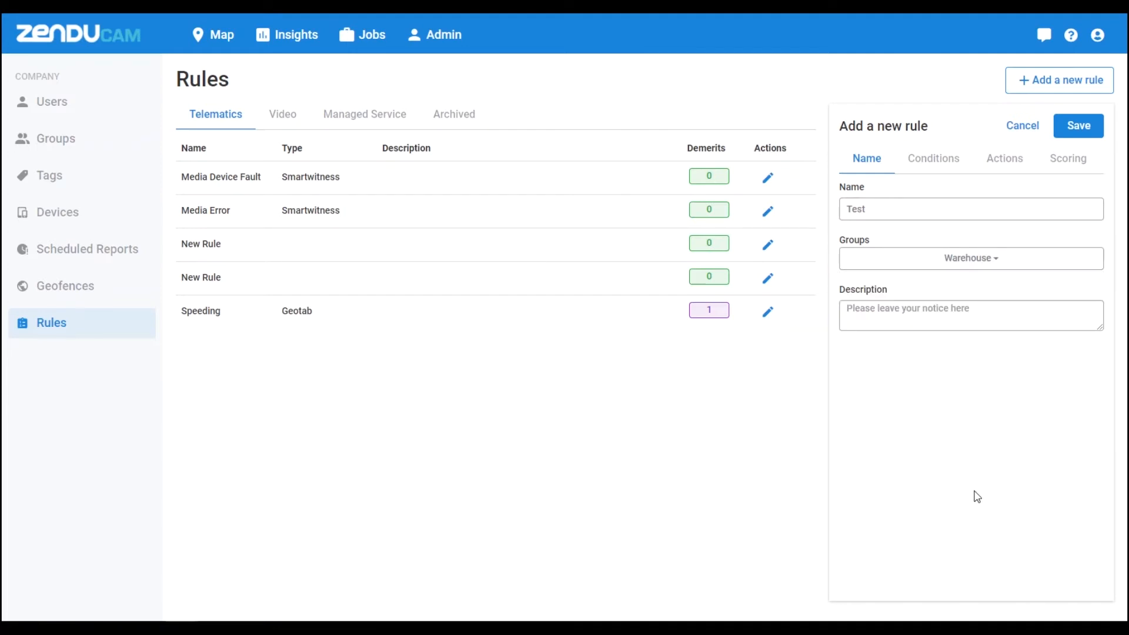
Review the rule sources available in the rule's conditions and the rule types offered for the General source.
left_click(934, 166)
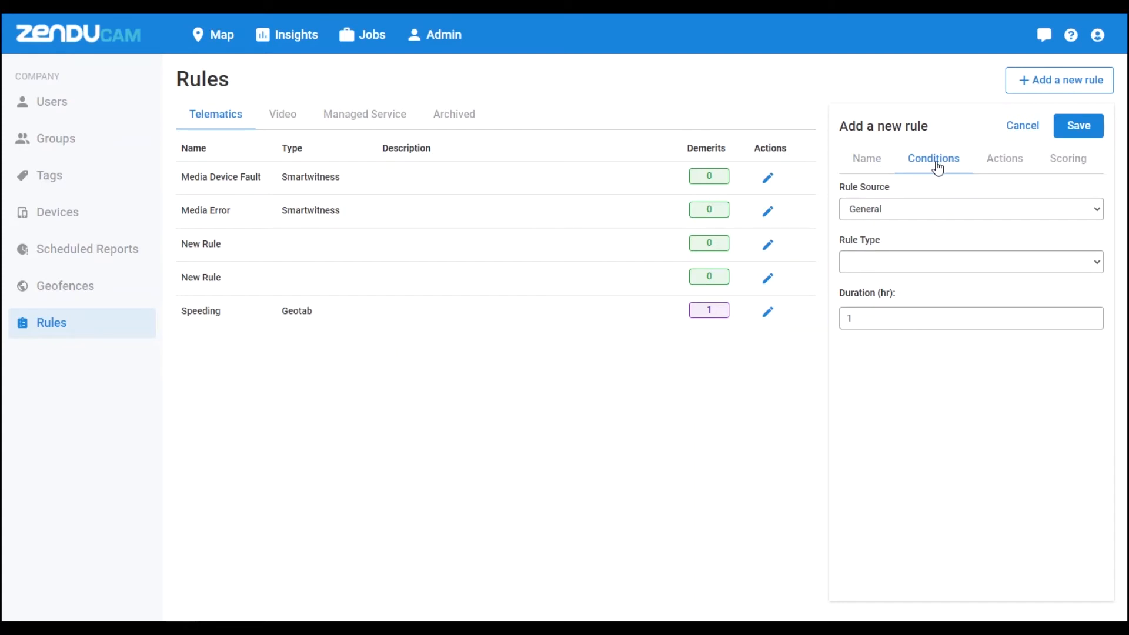
left_click(934, 211)
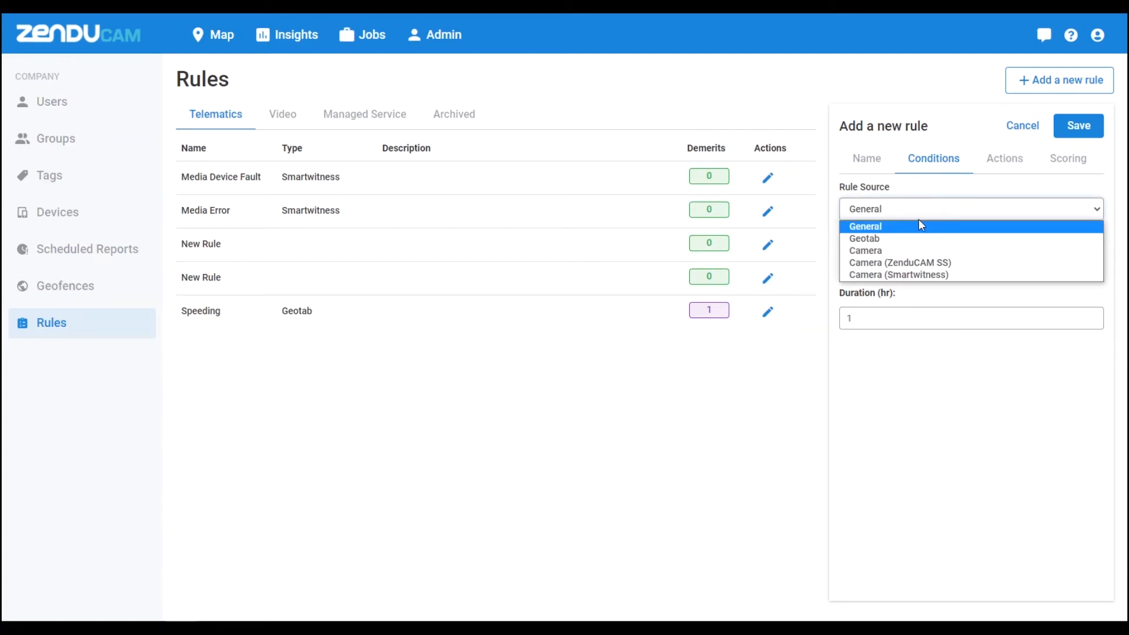
left_click(920, 188)
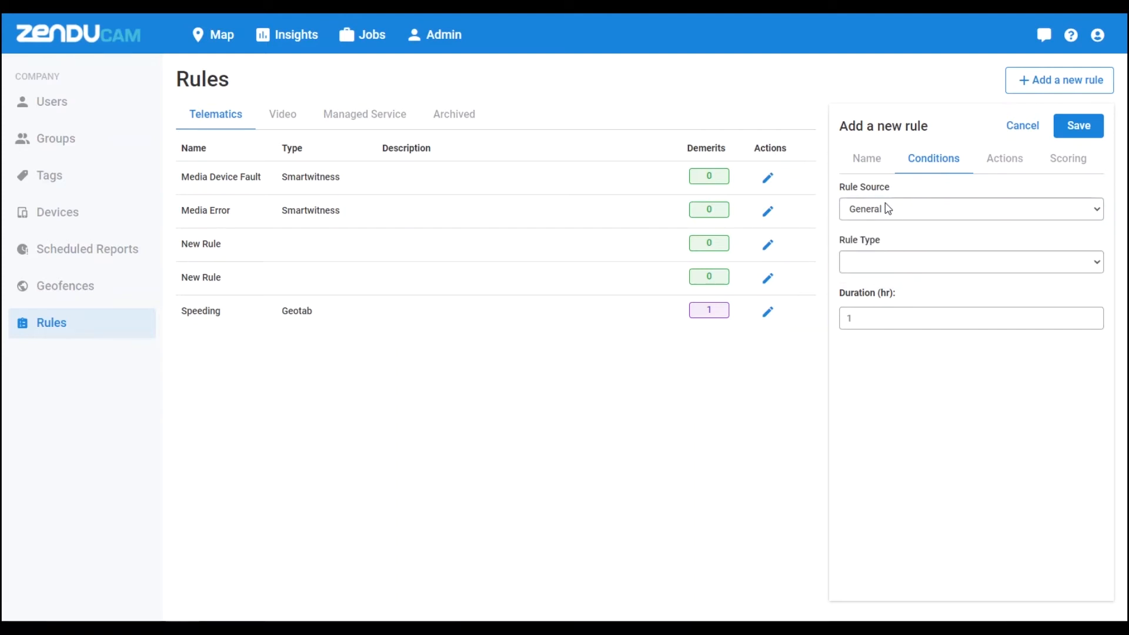
left_click(1092, 262)
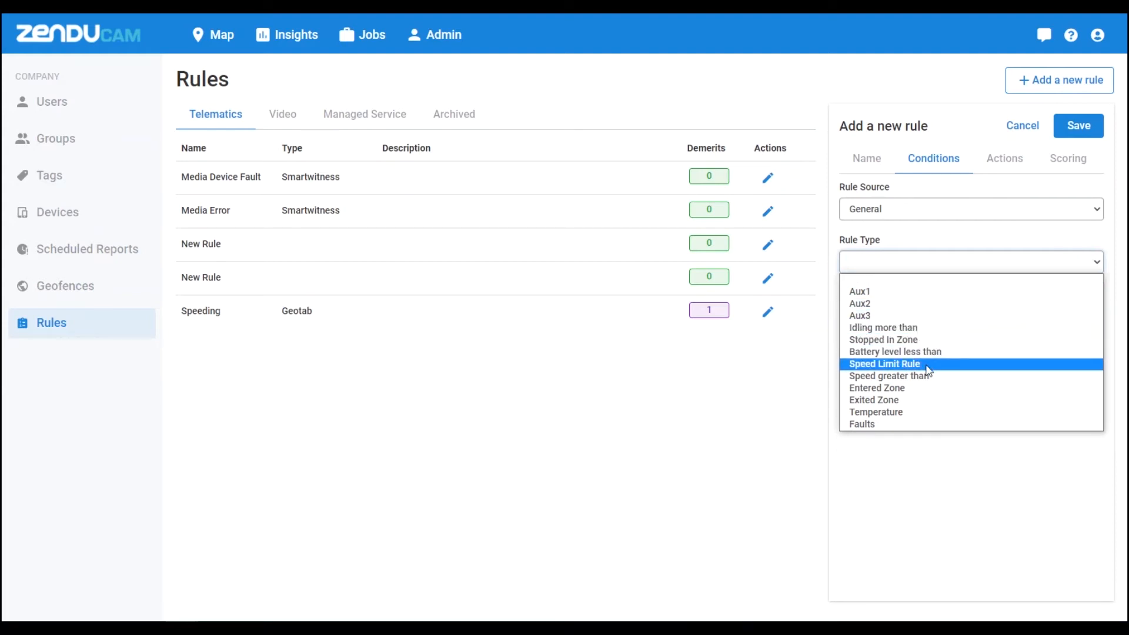
left_click(907, 234)
Set the rule source to Camera, Camera (ZenduCAM SS) and Camera (Smartwitness) in turn and review the rule types each offers.
left_click(929, 216)
left_click(906, 250)
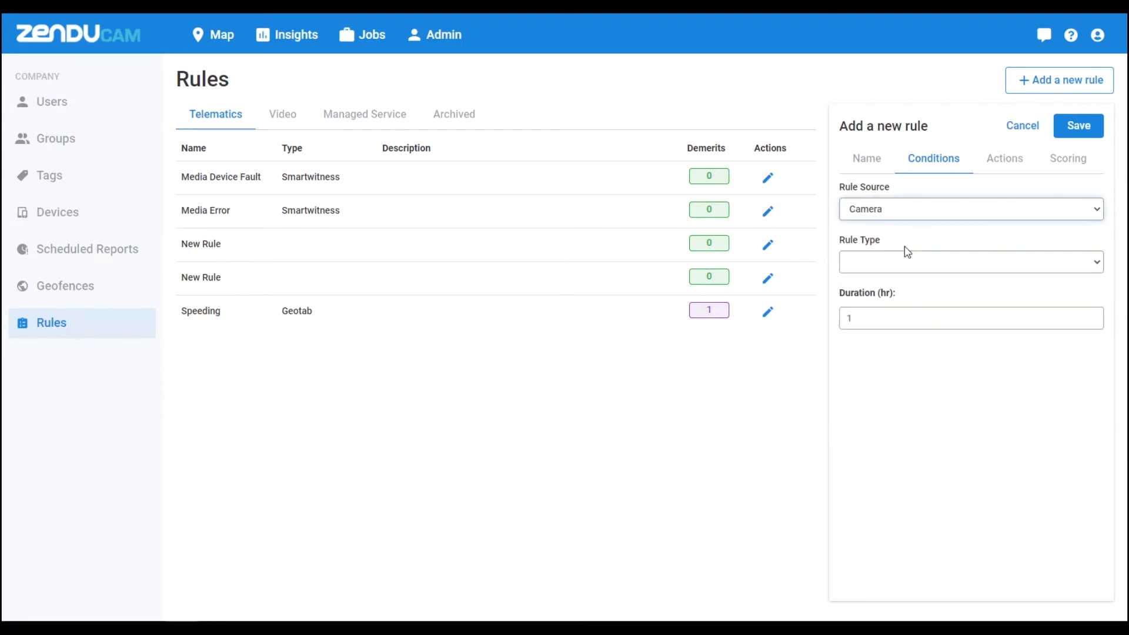
left_click(927, 259)
left_click(932, 214)
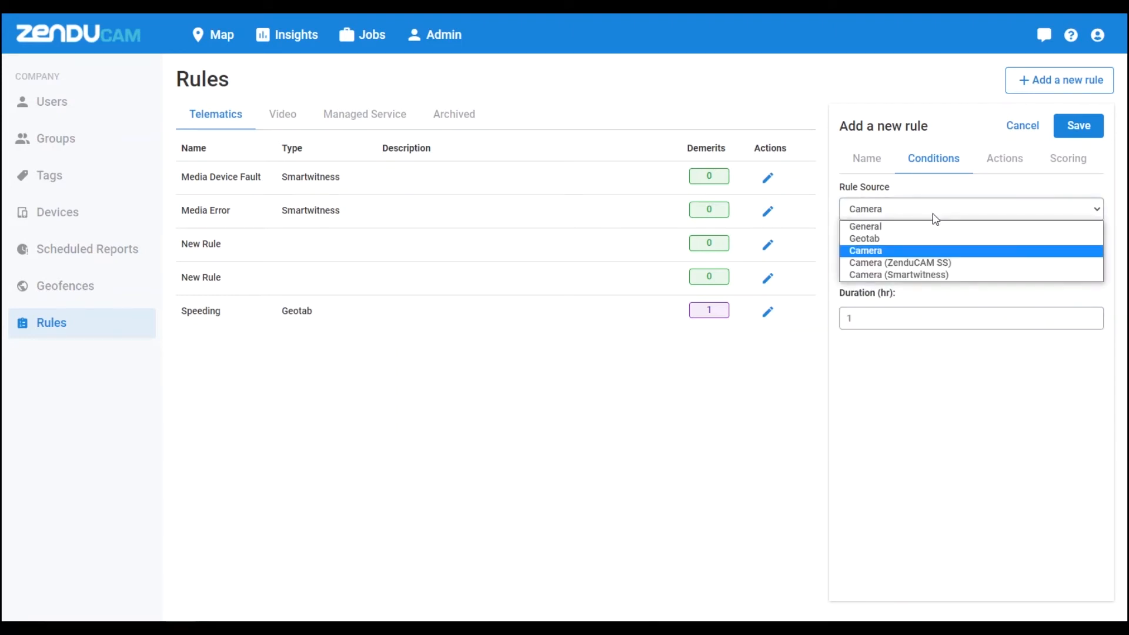
left_click(937, 264)
left_click(940, 265)
left_click(940, 262)
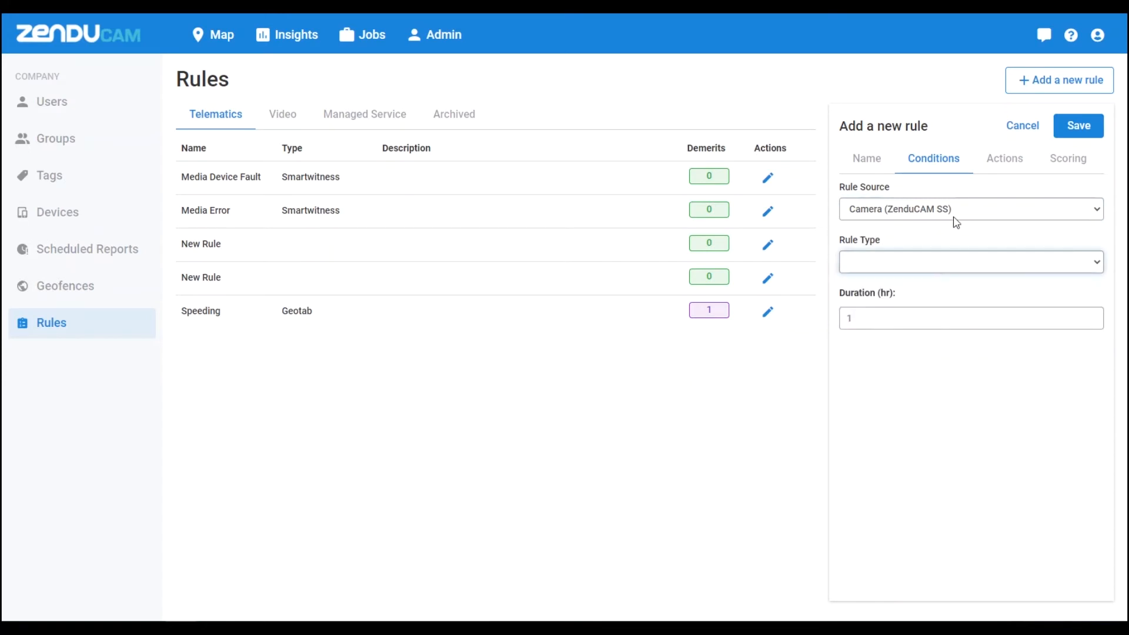
left_click(954, 220)
left_click(949, 275)
left_click(951, 264)
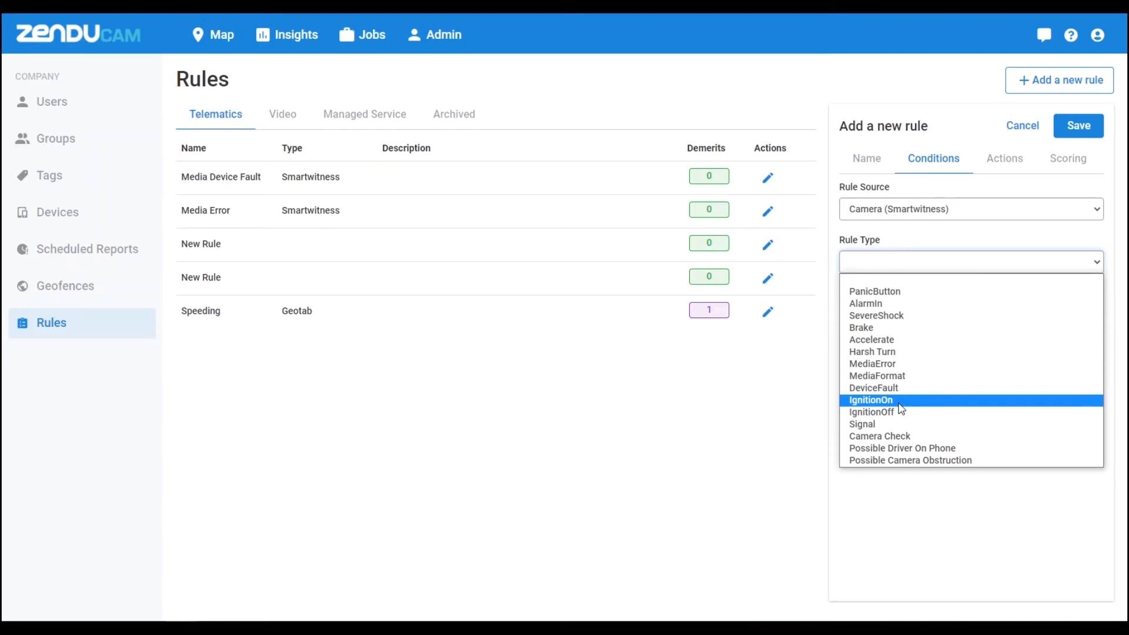
left_click(934, 238)
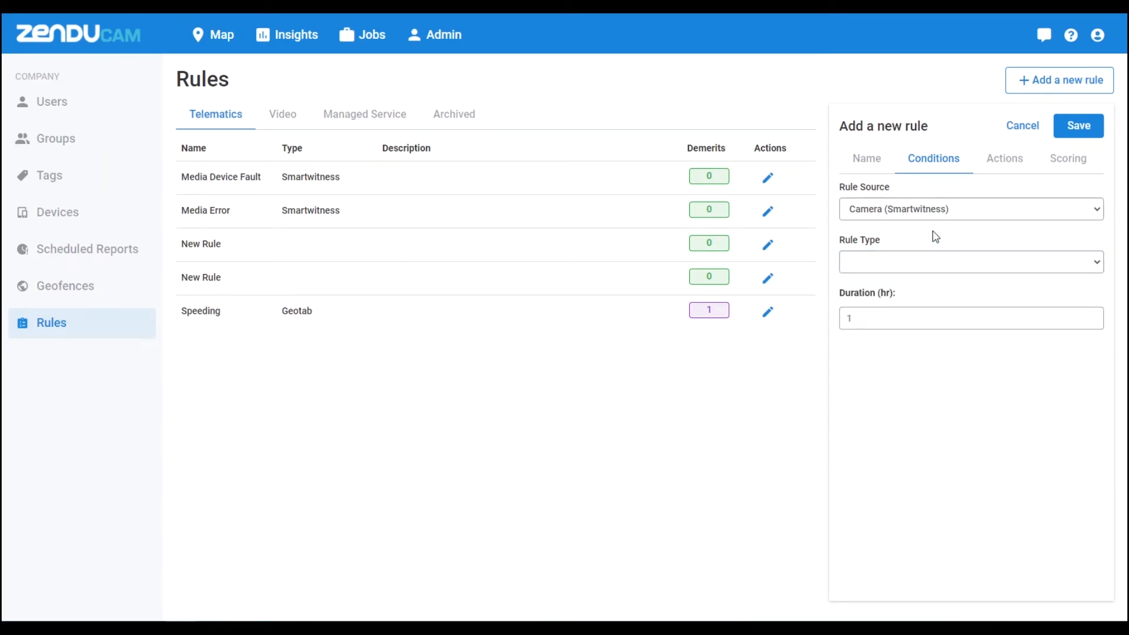
Set the rule source to Geotab and the rule type to Seat belt (Geotab).
left_click(1096, 216)
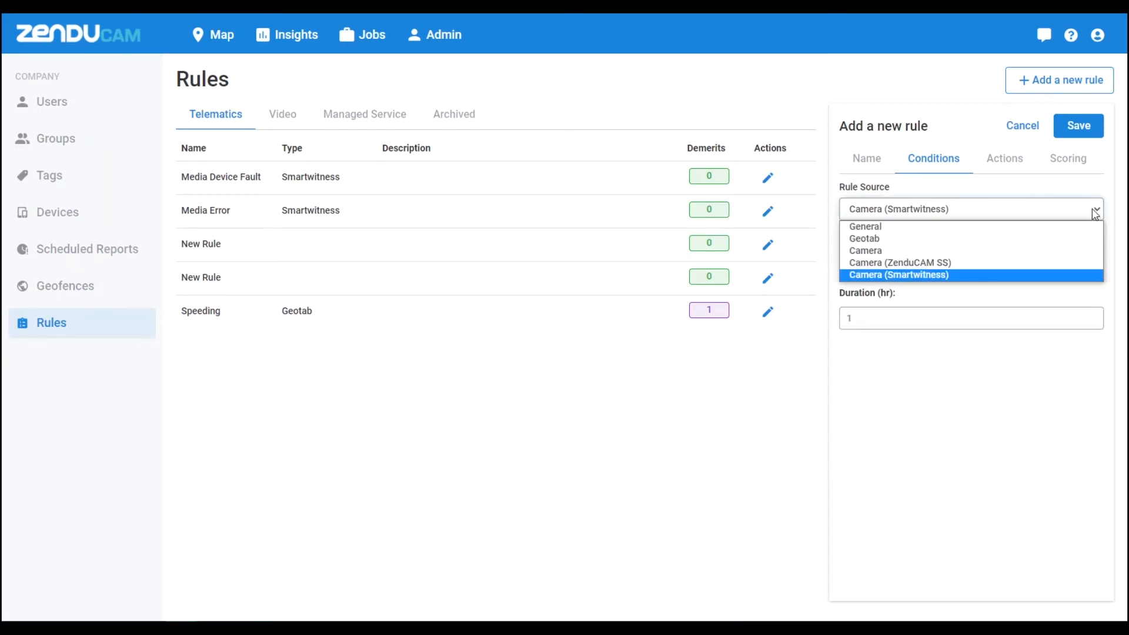
left_click(974, 240)
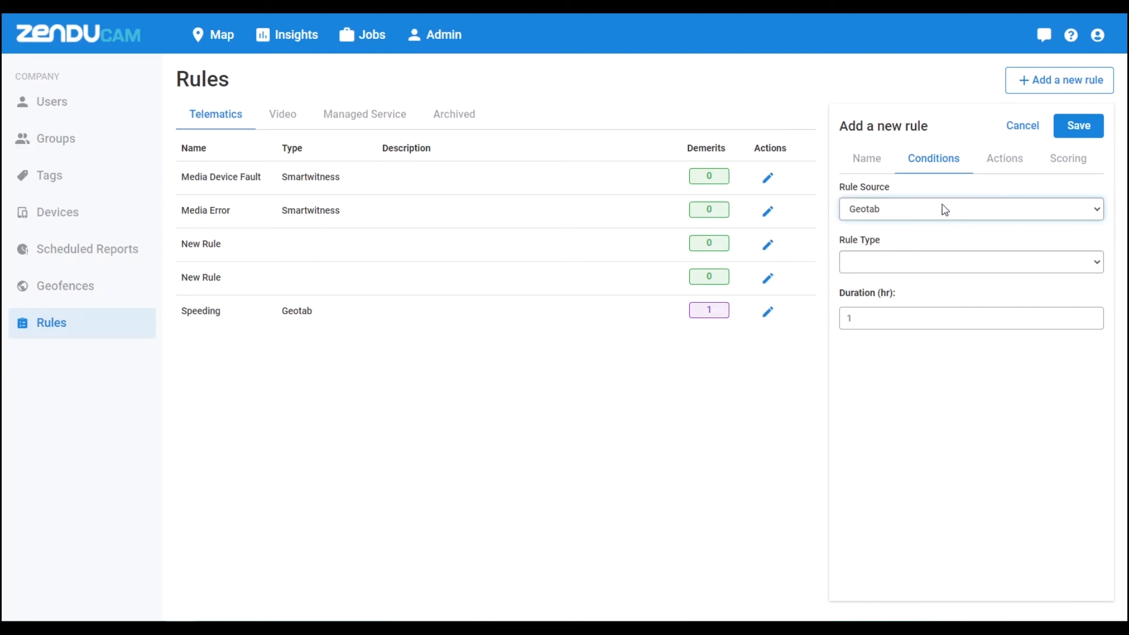
left_click(1087, 269)
scroll(1000, 382, "down", 4)
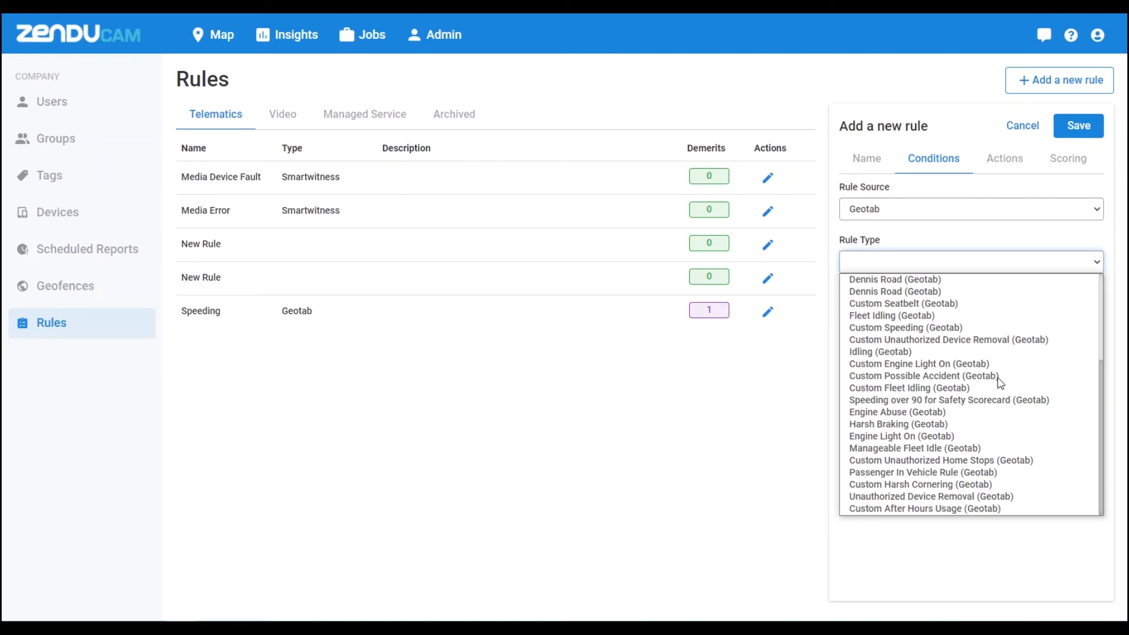
scroll(1000, 382, "up", 5)
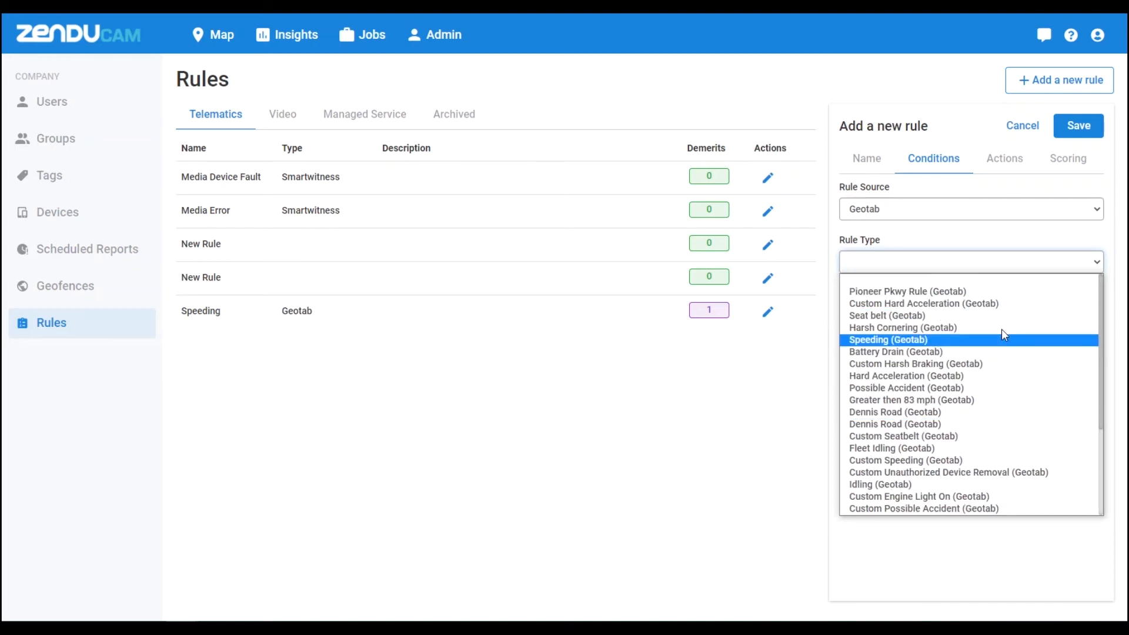
left_click(976, 318)
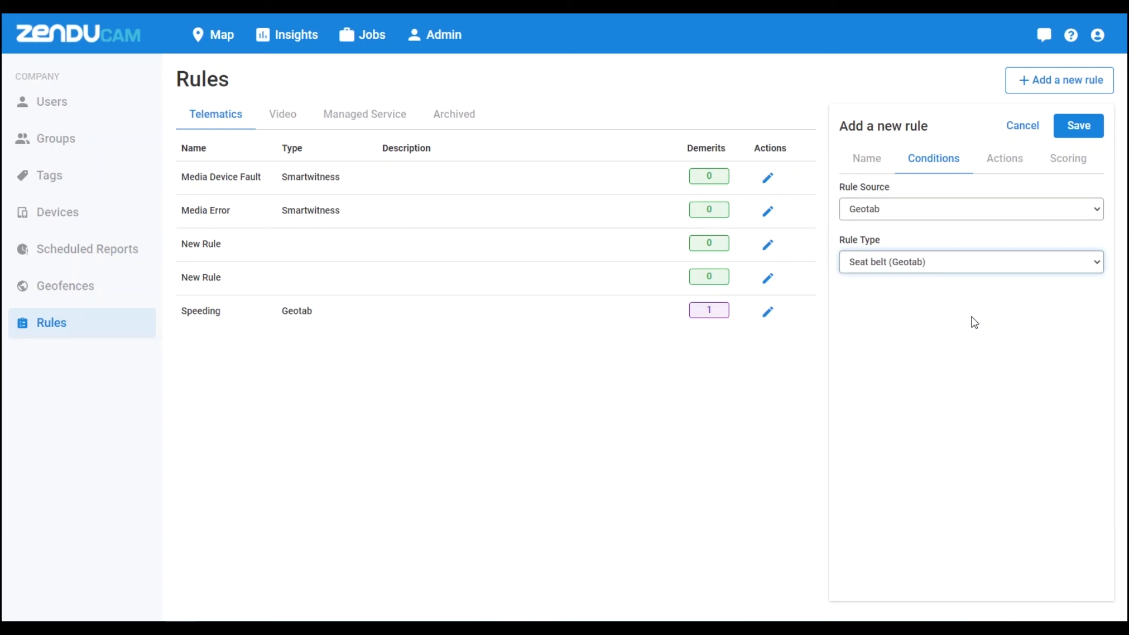
Enable Save Video to Cloud in the rule's actions, and try Save Snapshots before switching it off again.
left_click(1006, 170)
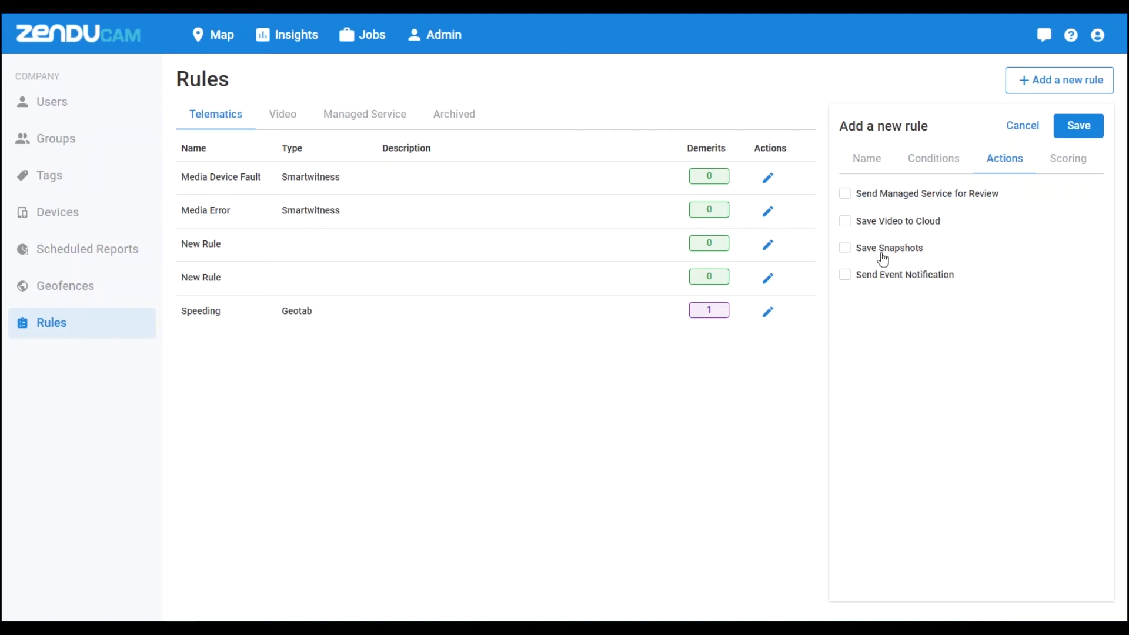
left_click(845, 223)
left_click(845, 250)
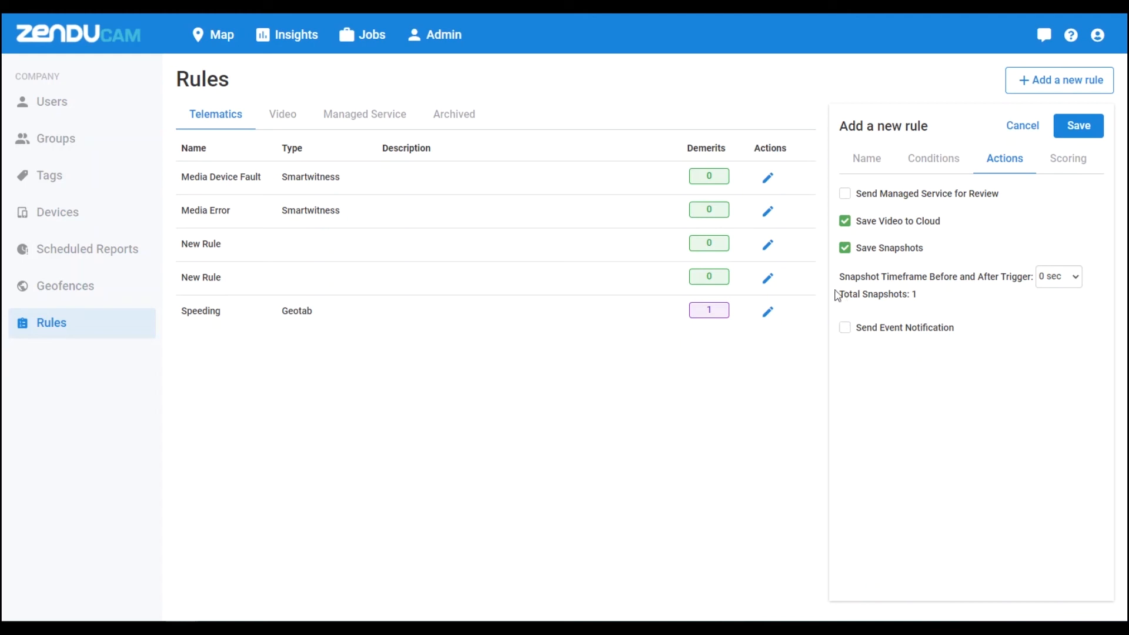
left_click(845, 248)
Enable Send Event Notification and enter "Message" as the custom text for the SMS/email.
left_click(844, 277)
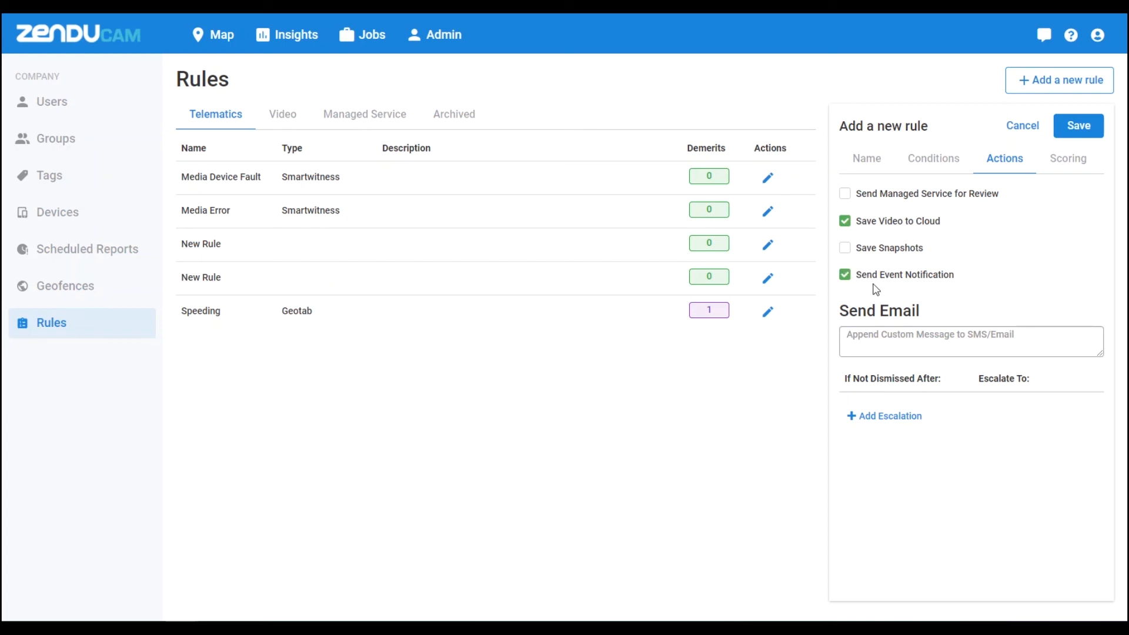
left_click(923, 335)
type("Message")
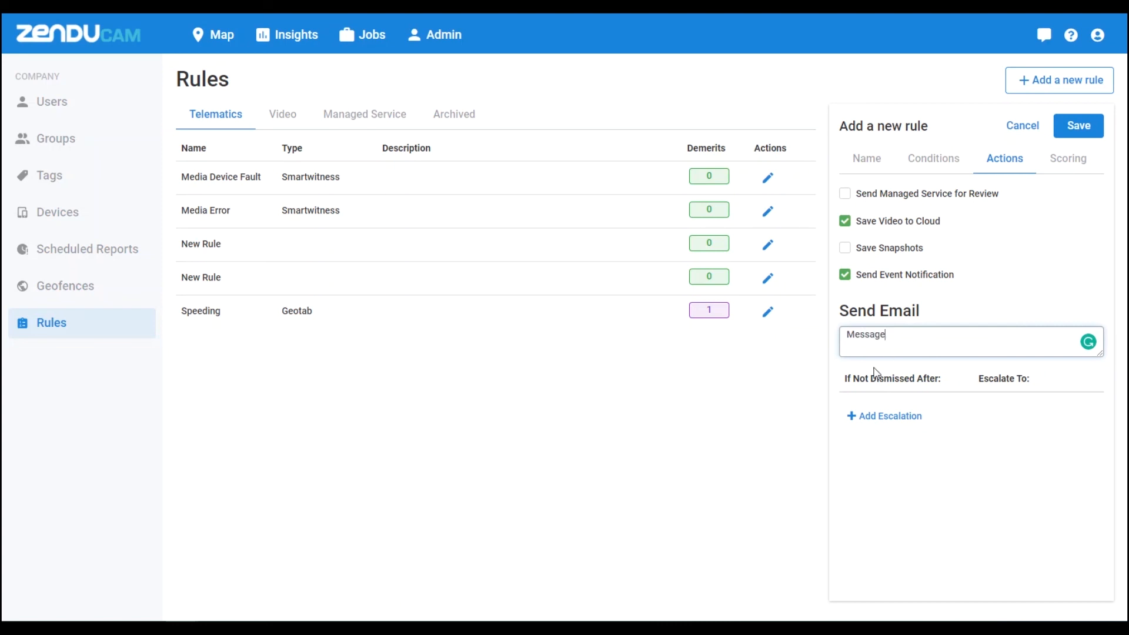
Add an escalation for alerts not dismissed after 0 min and send it to a listed user's e-mail address.
left_click(864, 416)
key("BackSpace")
key("BackSpace")
type("0")
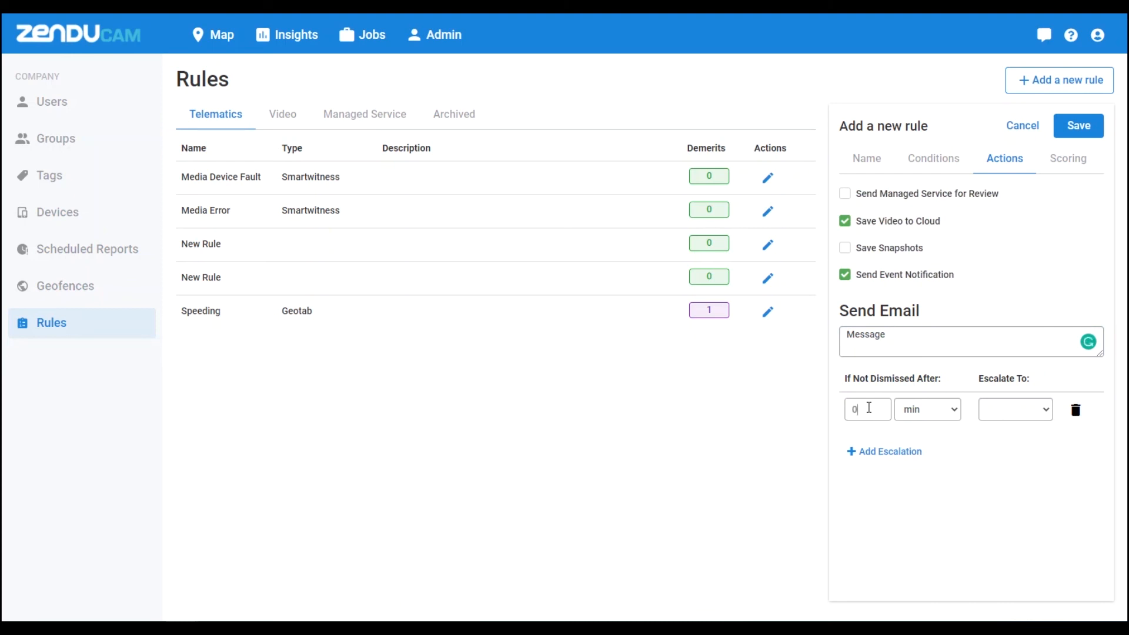
left_click(1034, 417)
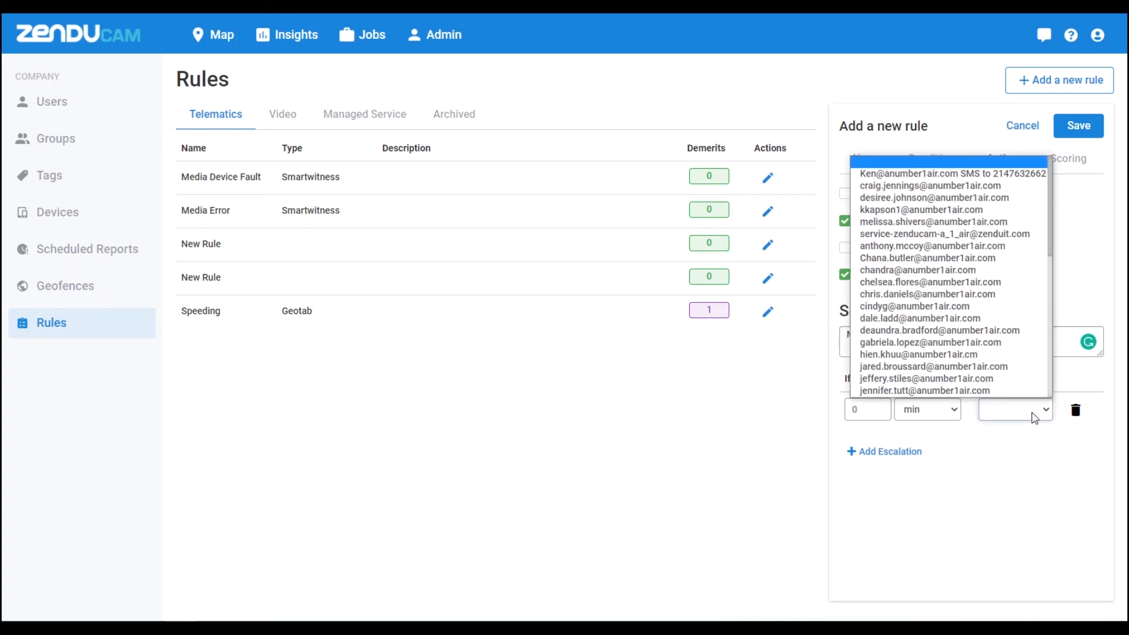
scroll(961, 292, "down", 5)
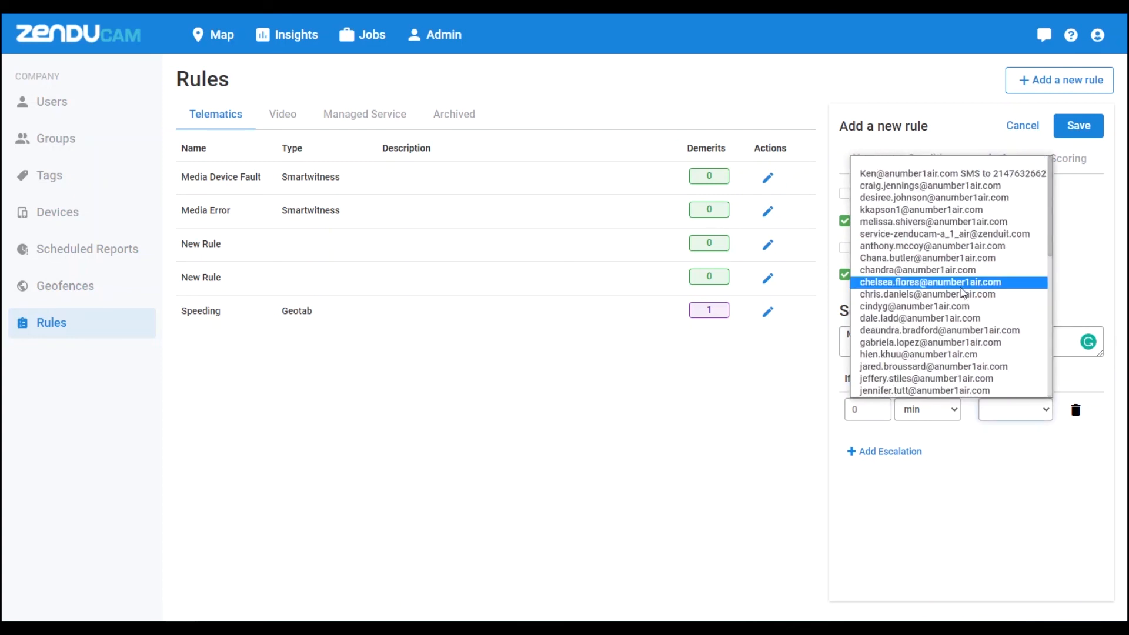
left_click(915, 185)
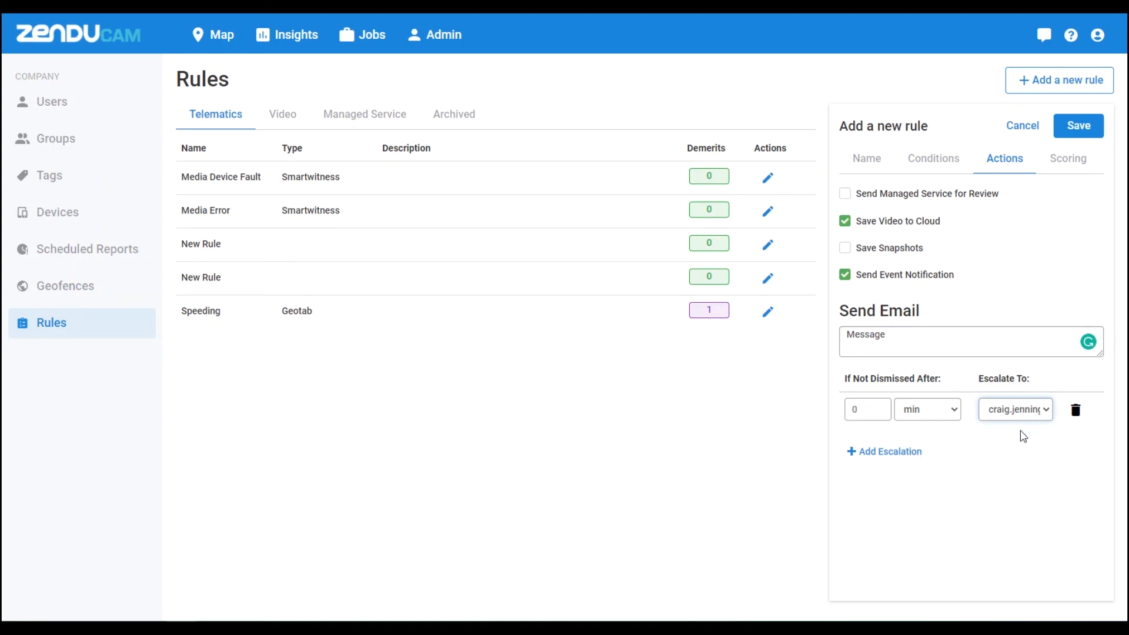
left_click(903, 337)
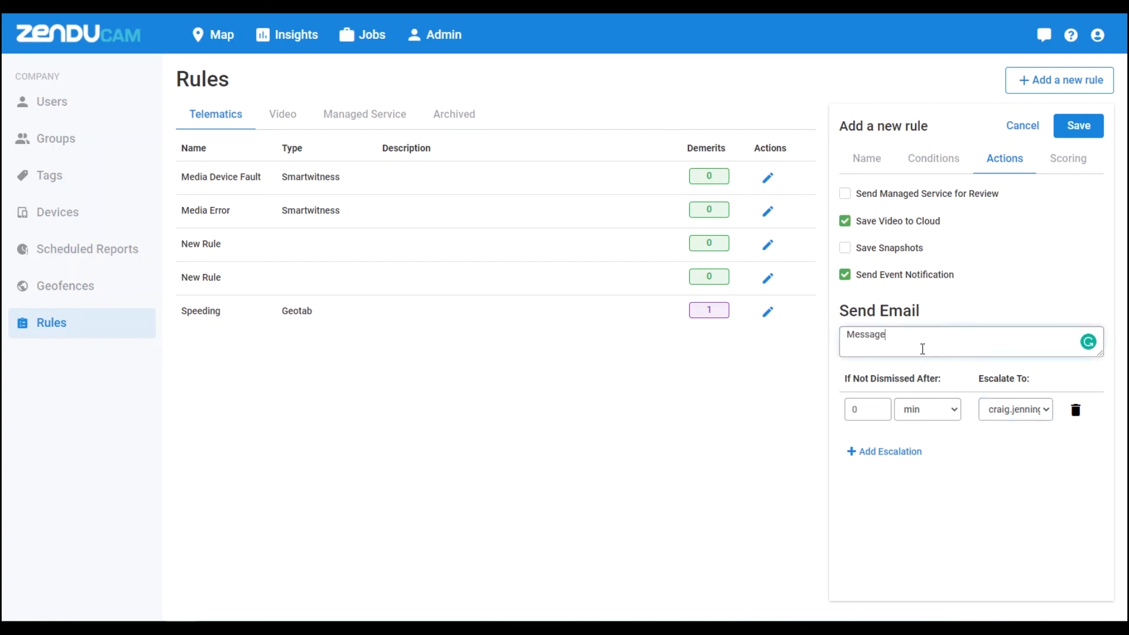